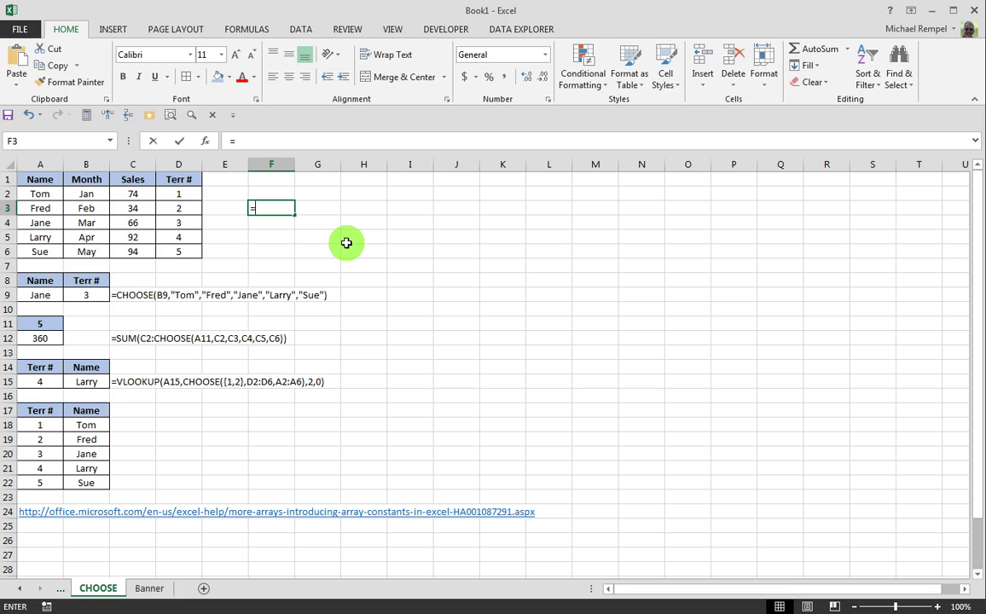
text(cho)
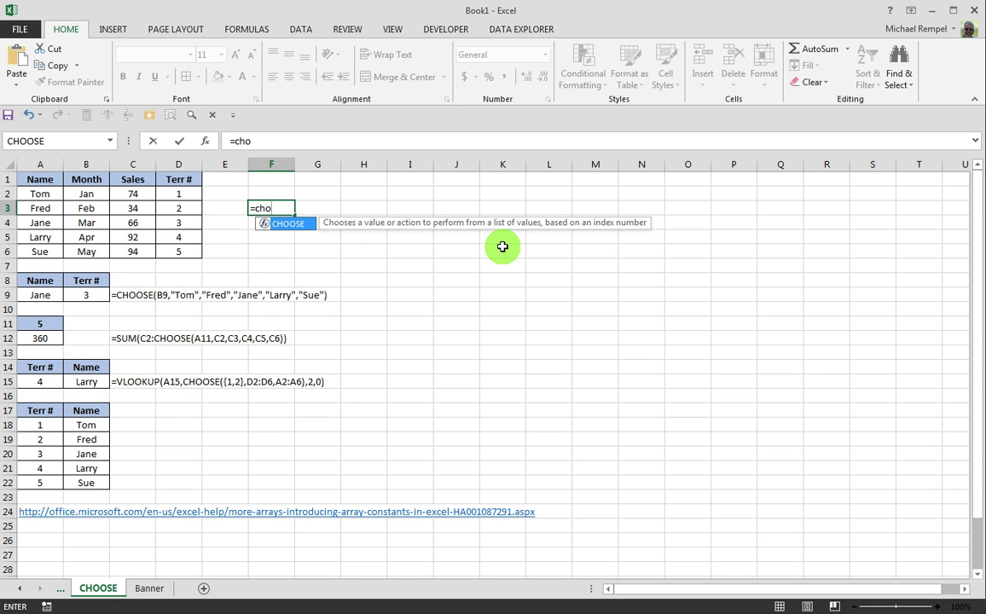
key(Tab)
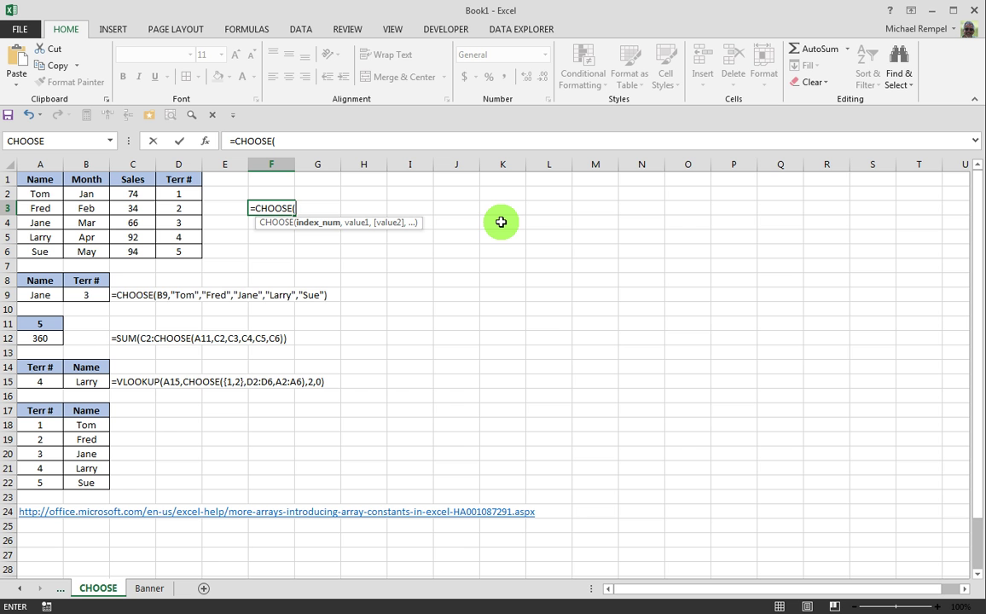
key(Escape)
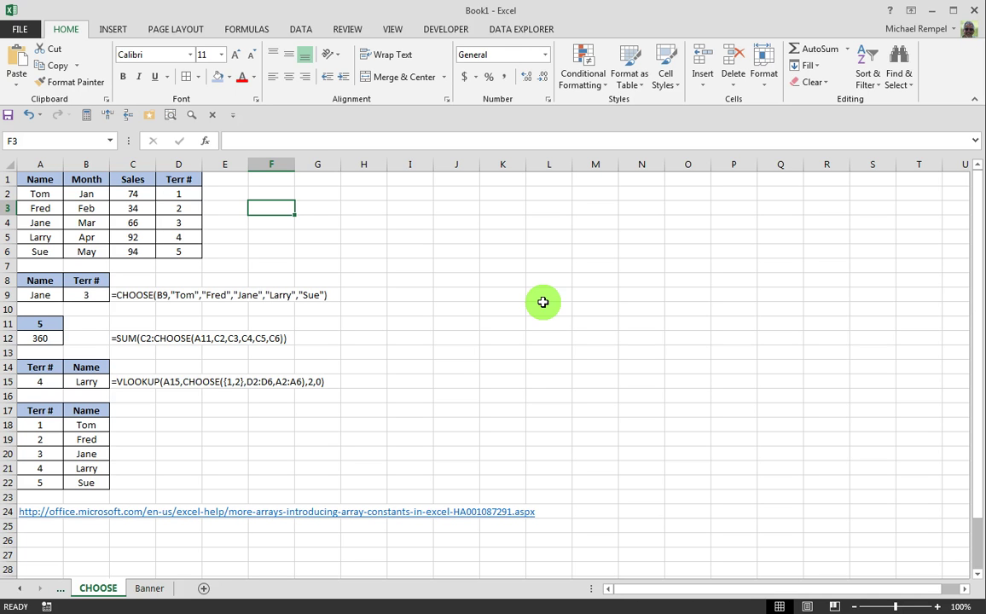
Step: Examine the CHOOSE formula in A9, its displayed formula text in C9 and the territory number options in B9
click(153, 310)
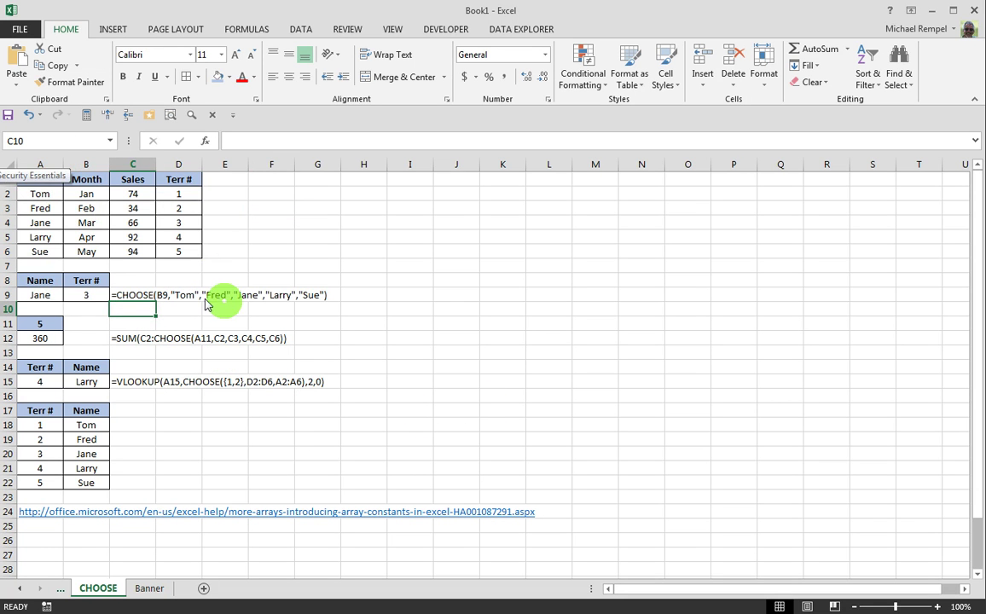
click(134, 297)
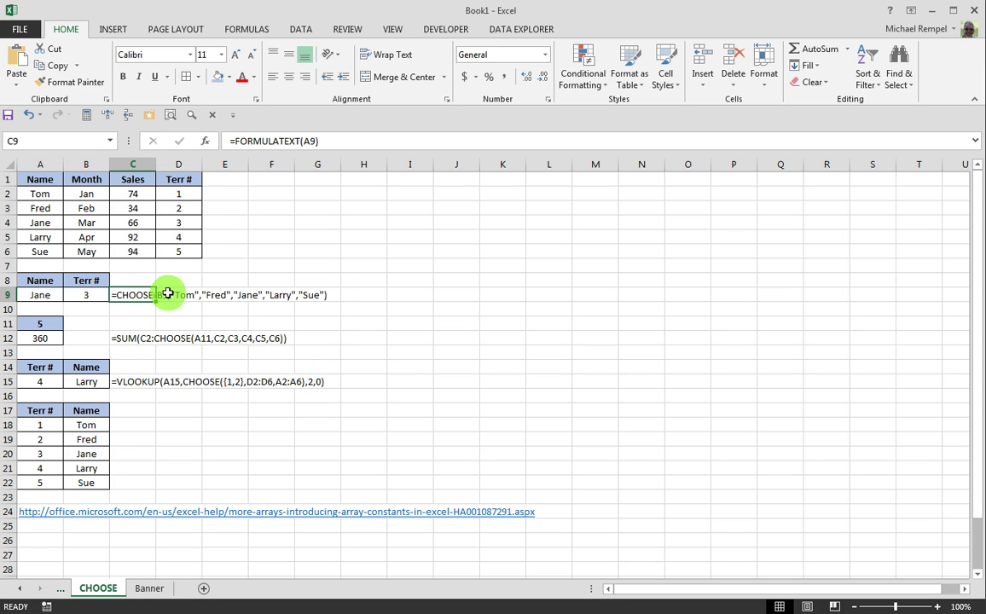
click(83, 290)
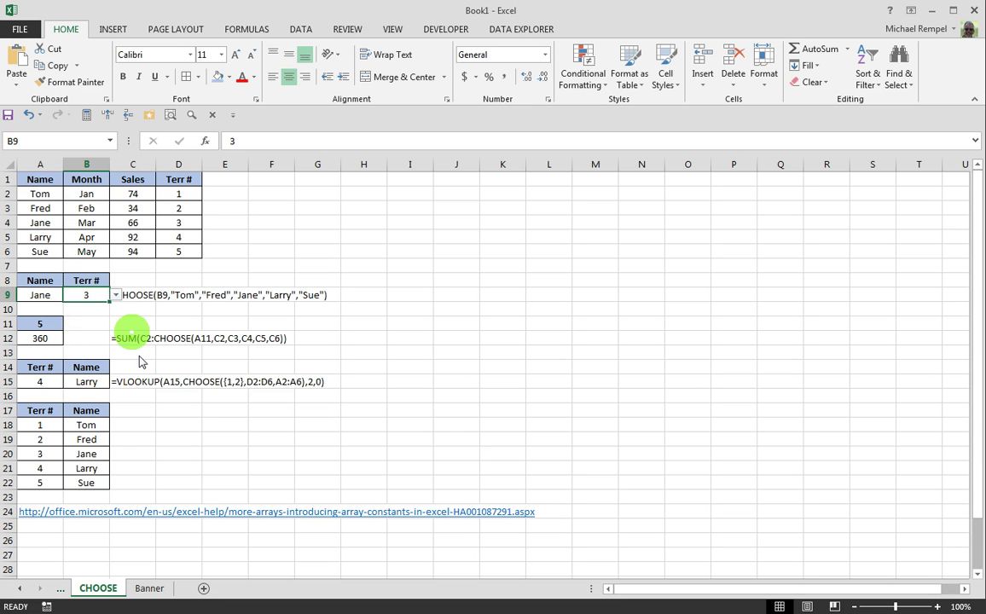
click(116, 296)
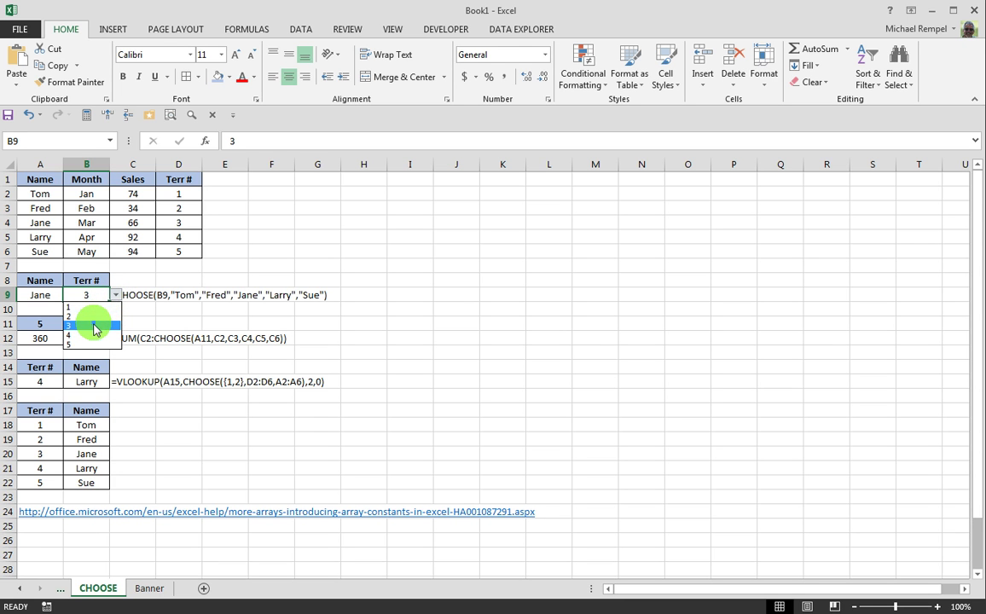
click(94, 326)
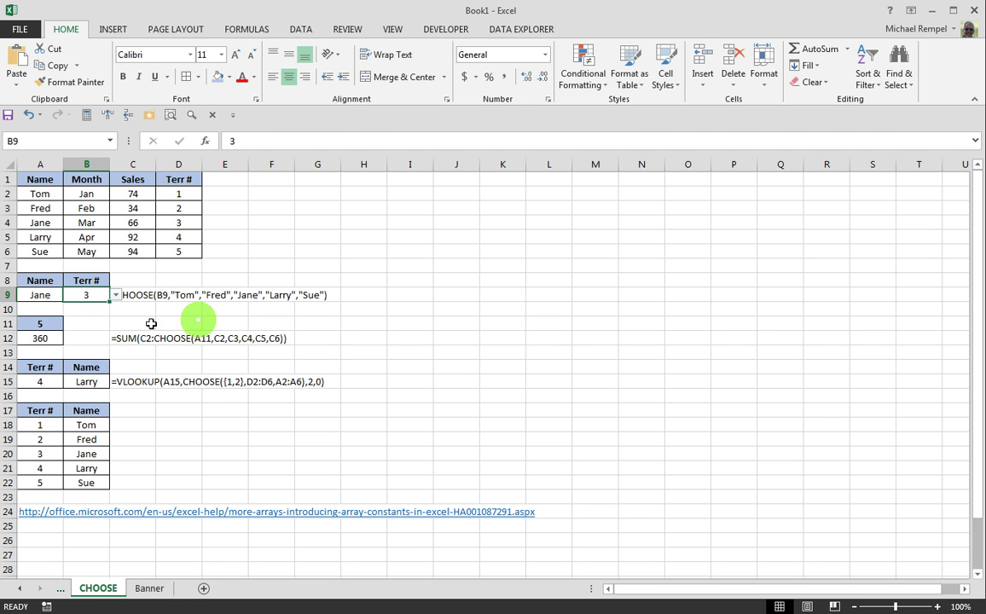
click(34, 297)
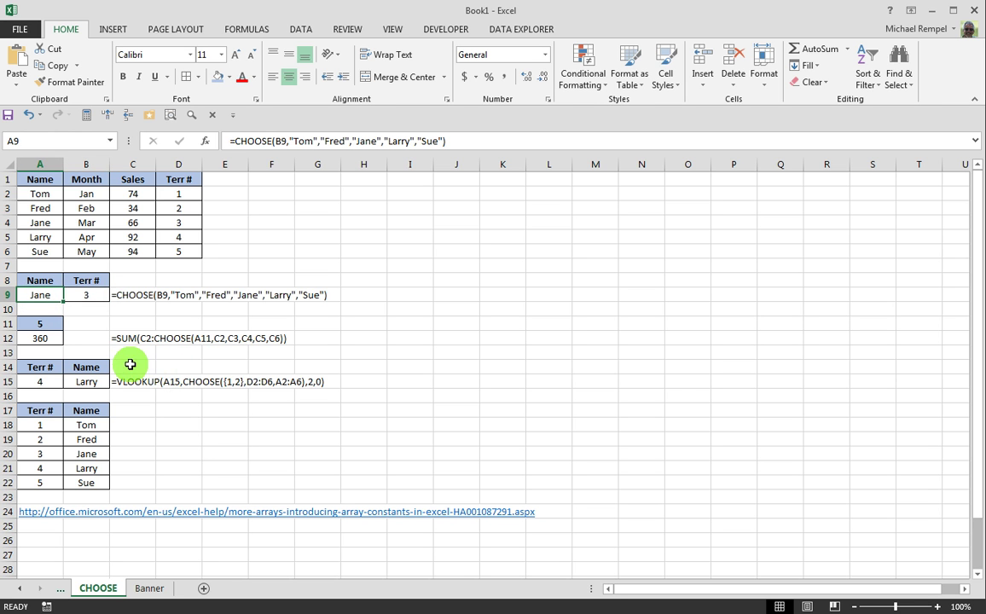
Step: Set the territory number in B9 to 5
click(92, 295)
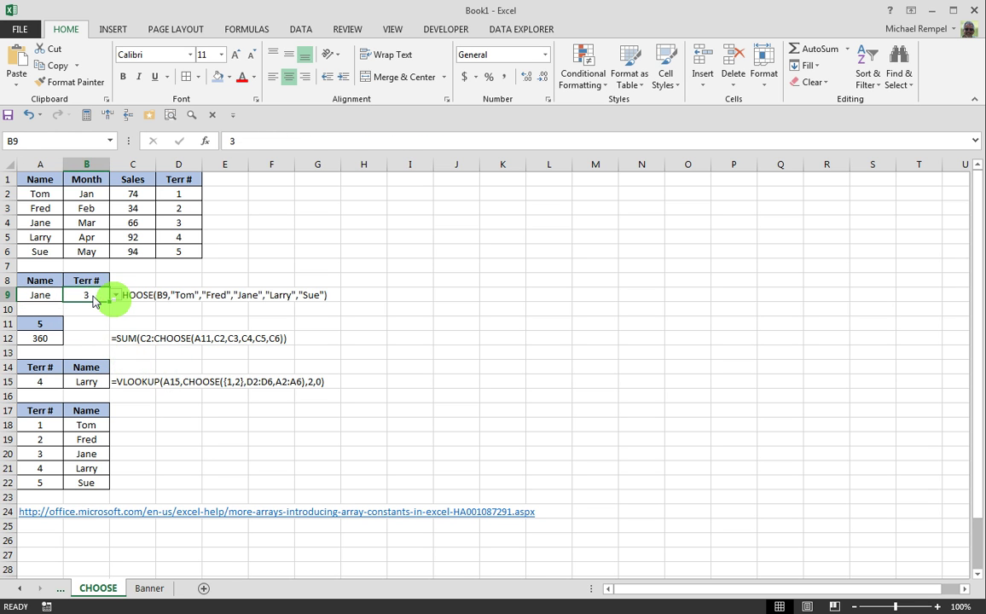
click(115, 295)
click(86, 349)
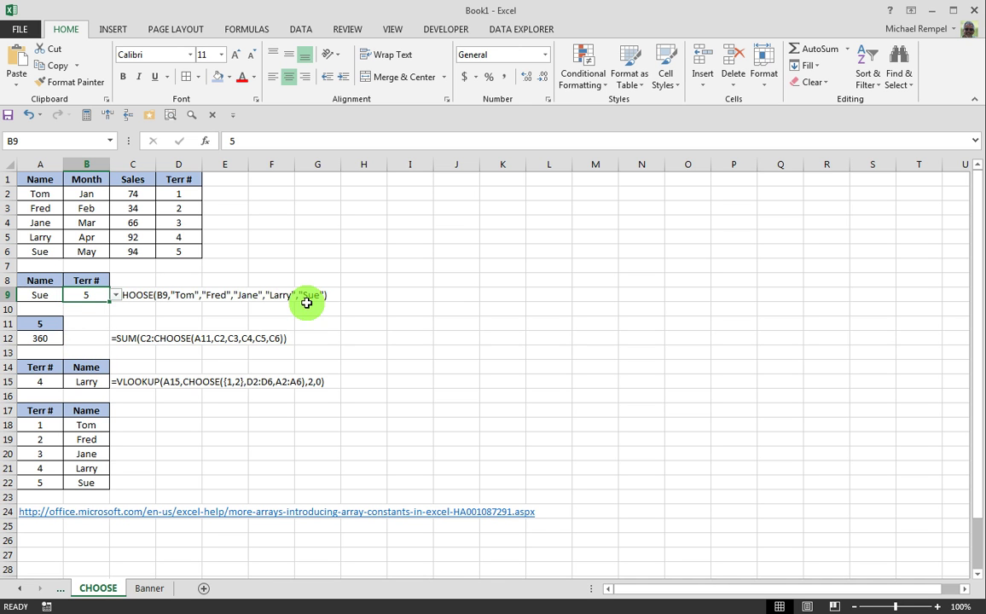
click(456, 330)
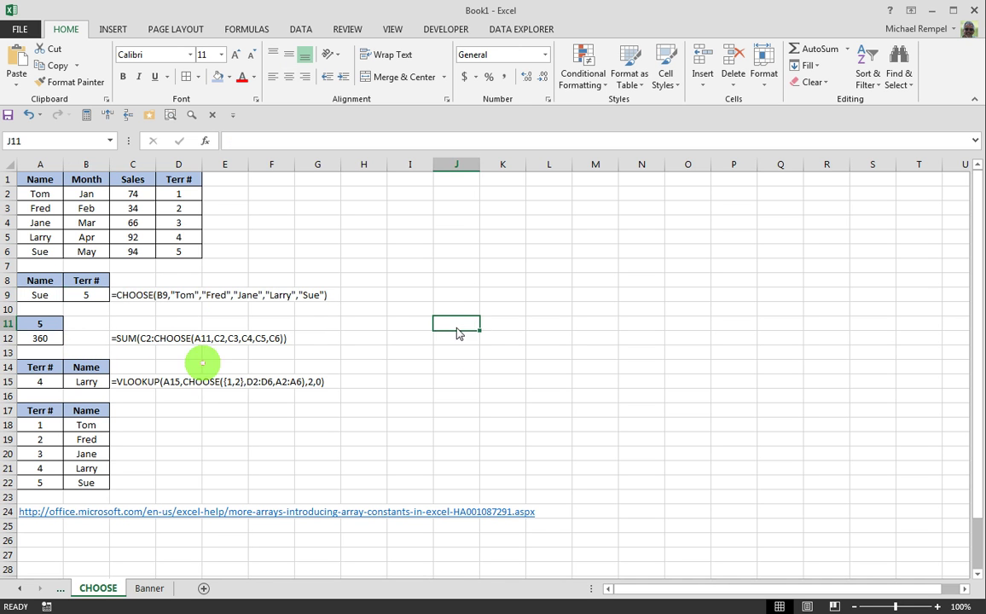
Step: Inspect the FORMULATEXT cells C9, C12 and C15 beside the three CHOOSE examples
click(133, 293)
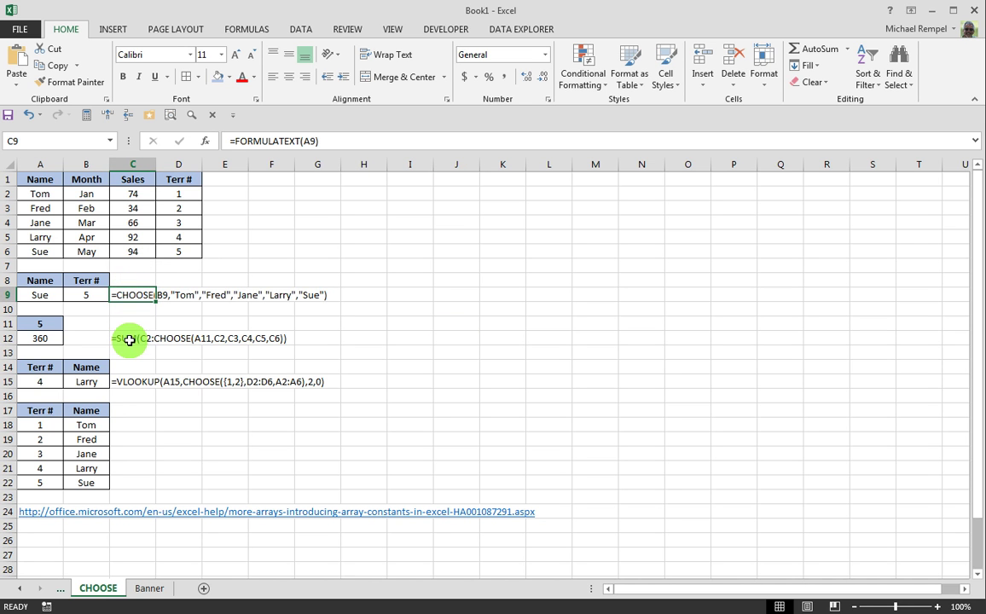
click(132, 338)
click(132, 381)
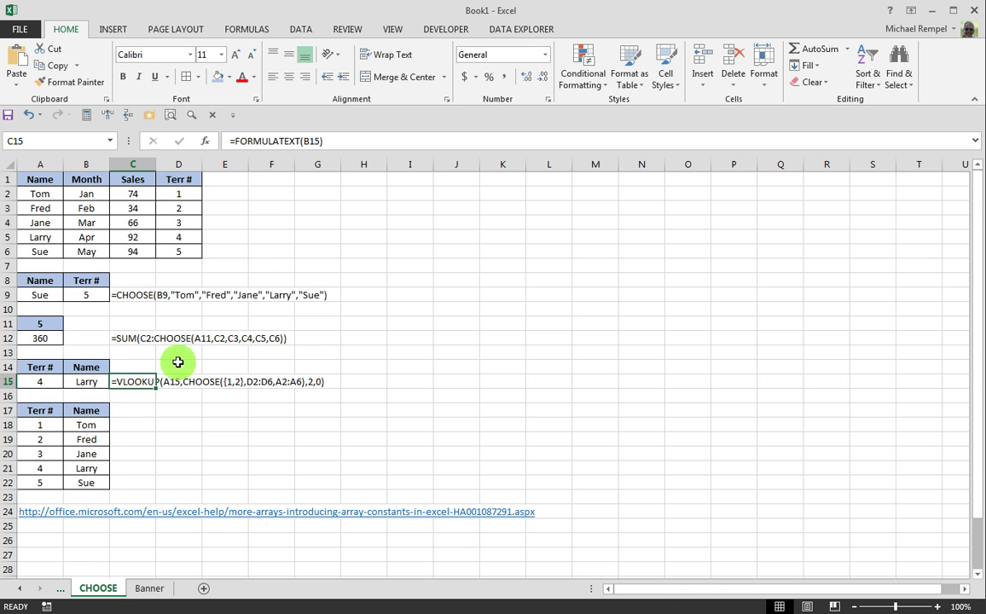
click(130, 295)
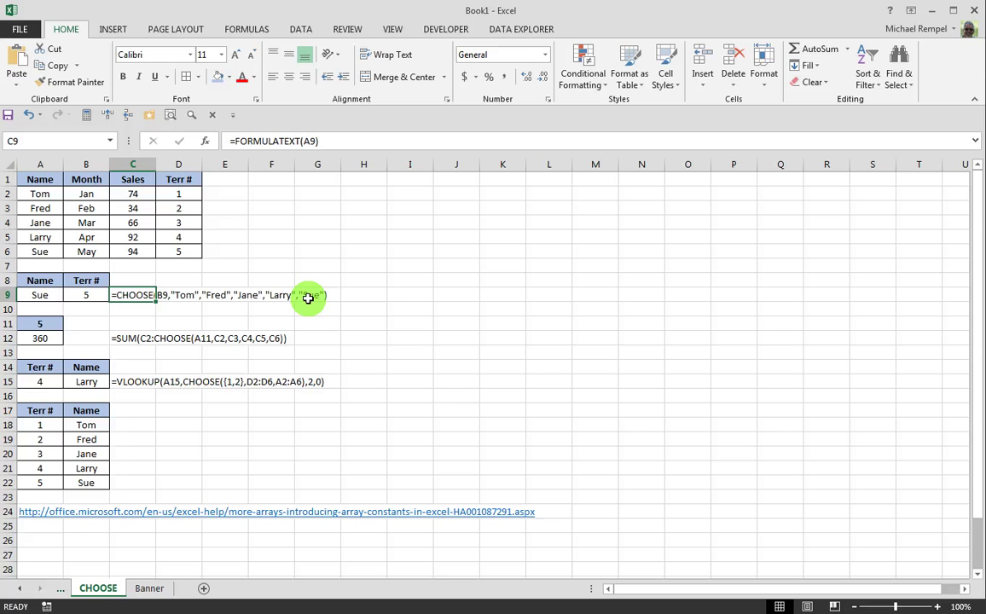
Step: Examine the SUM with CHOOSE formula in A12, its index cell A11 and each sales value in C2:C6
click(42, 339)
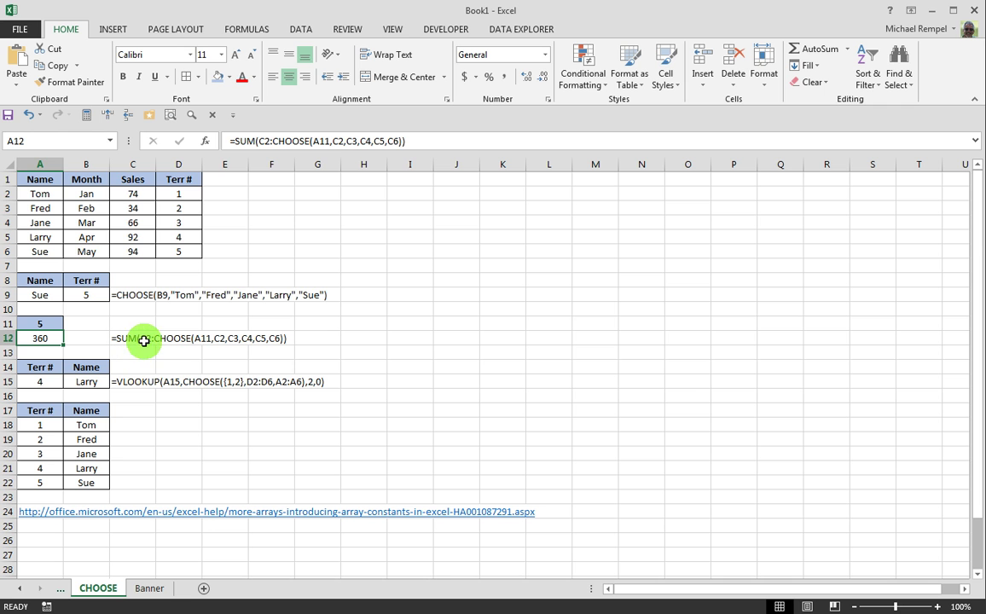
click(128, 193)
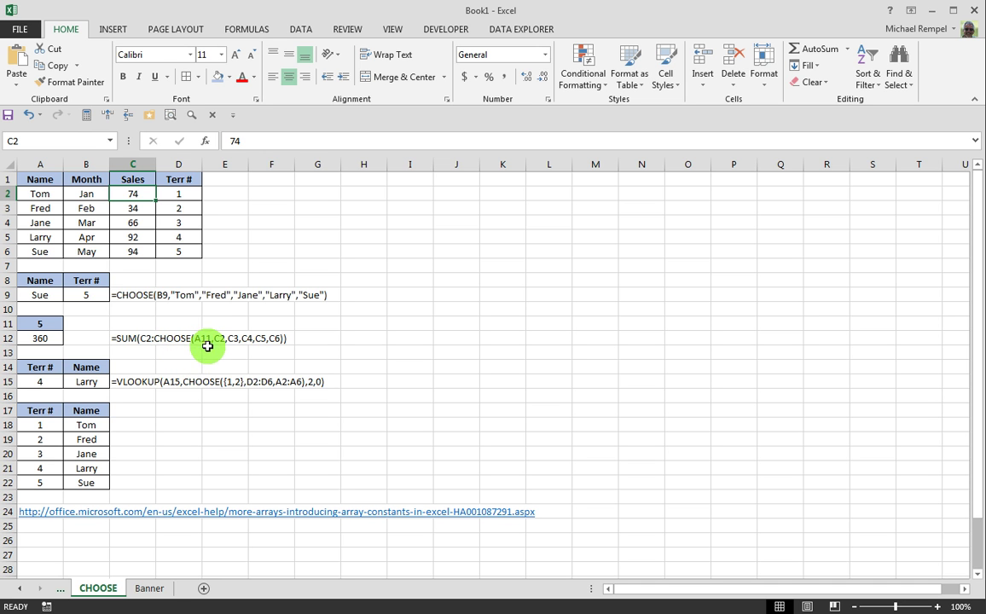
click(37, 320)
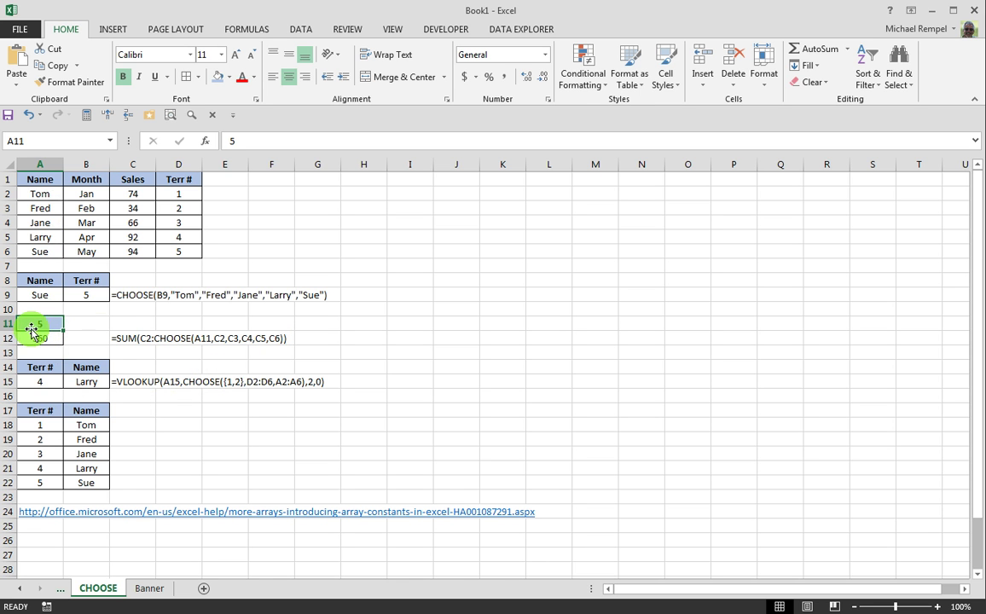
click(134, 195)
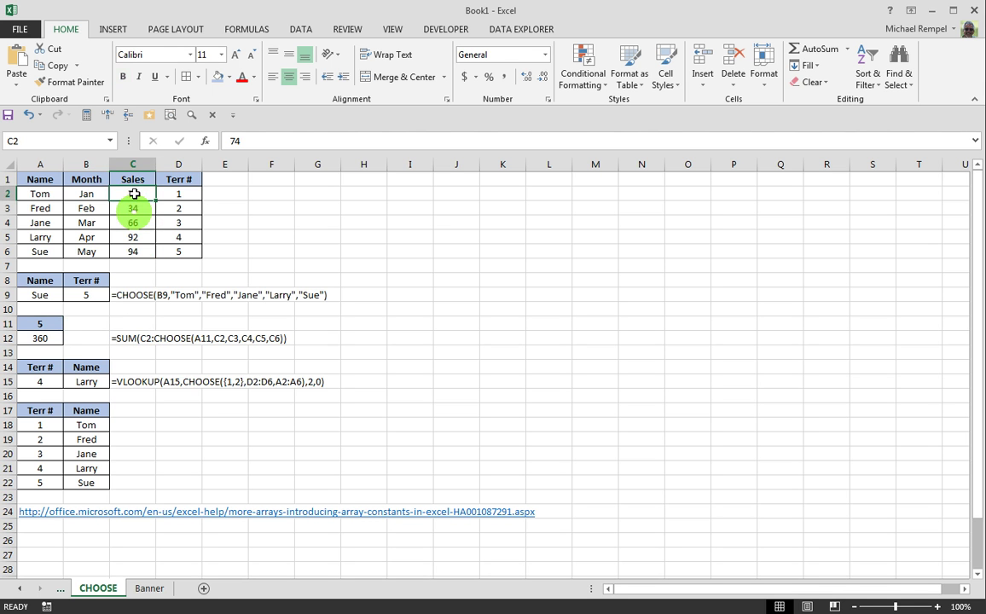
click(133, 208)
click(134, 223)
click(134, 237)
click(129, 249)
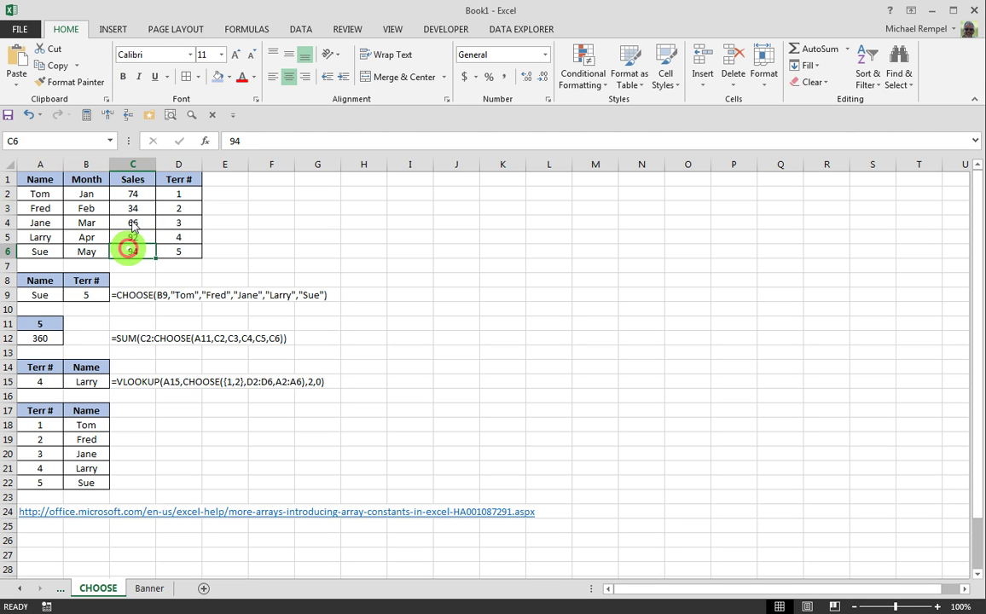
Step: Set the index in A11 to 1 and compare the sum in A12 with the sales value in C2
click(40, 323)
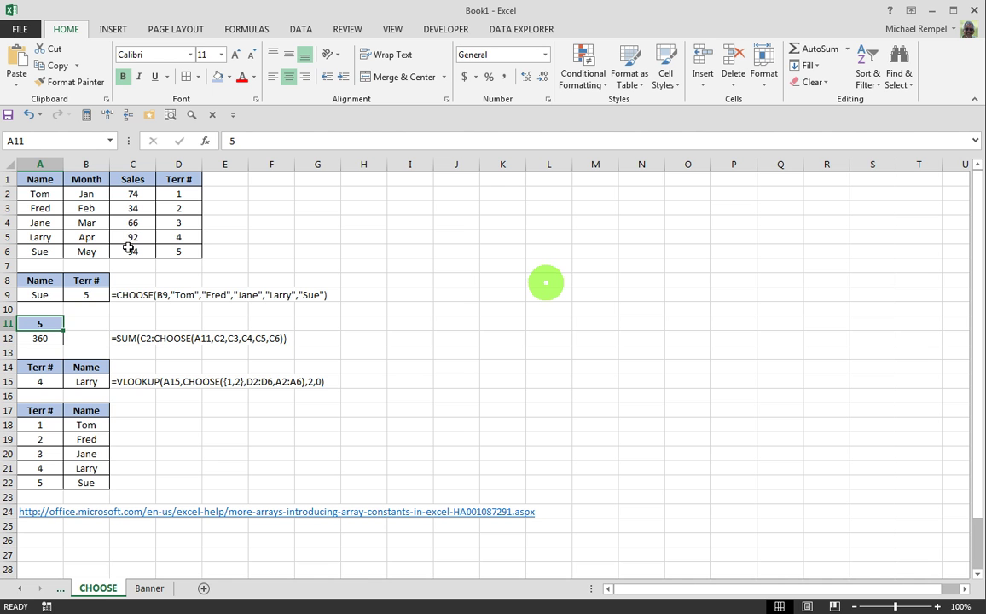
text(1)
key(Return)
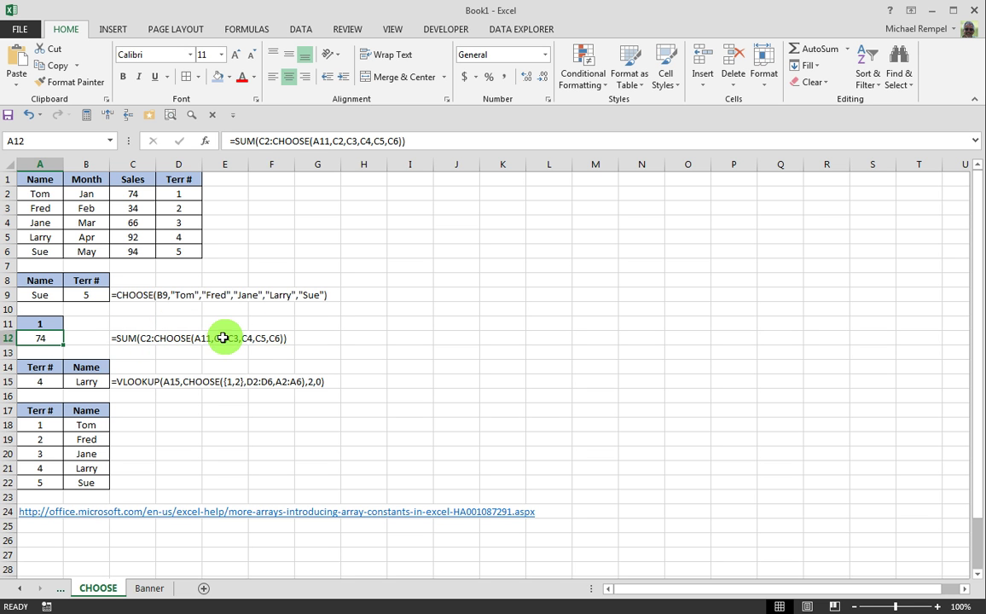
click(142, 194)
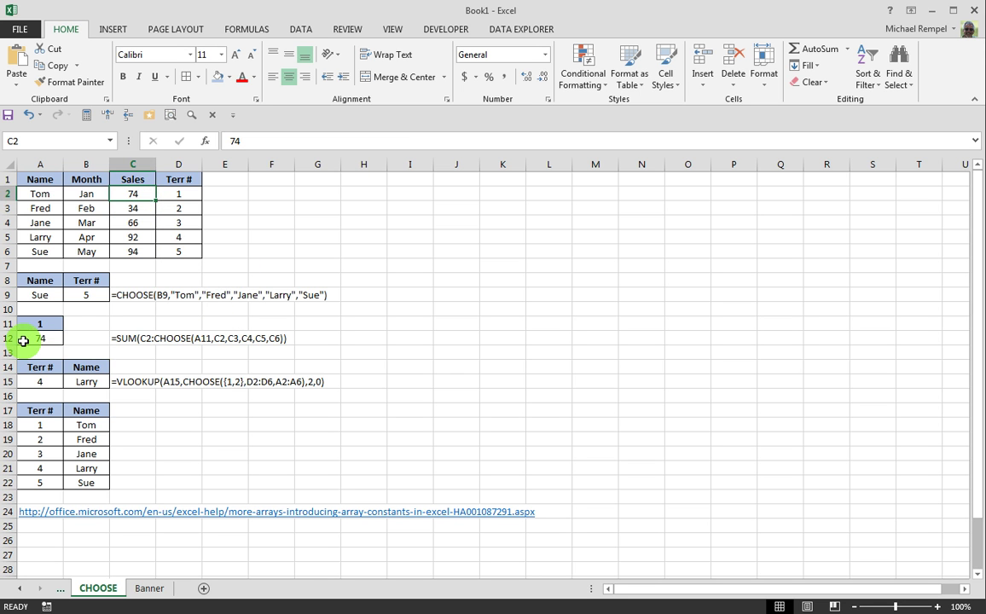
click(27, 338)
Step: Set the index in A11 to 3 and compare the sum in A12 with the sales values in C2:C4
click(40, 323)
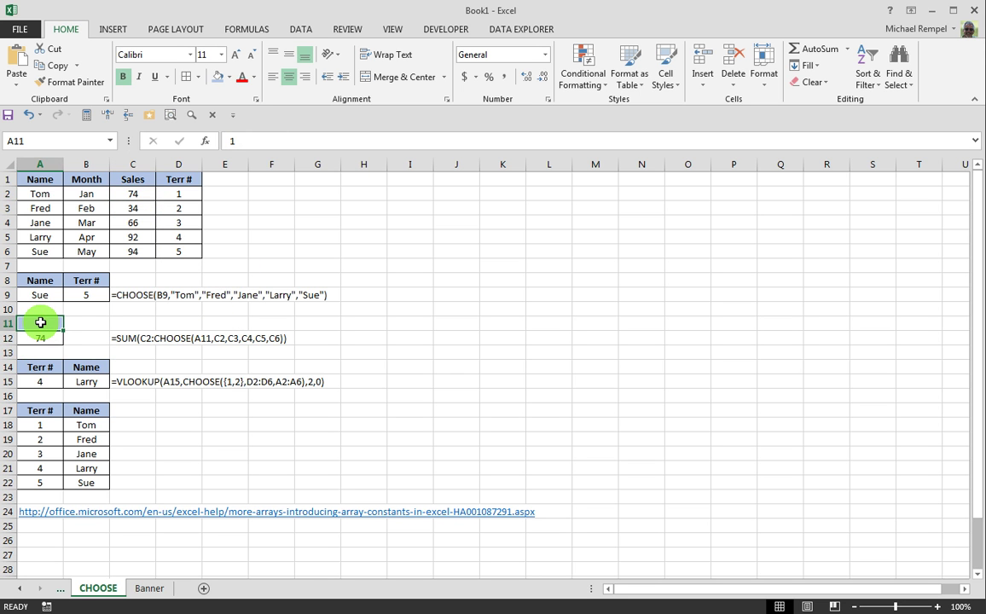
key(Return)
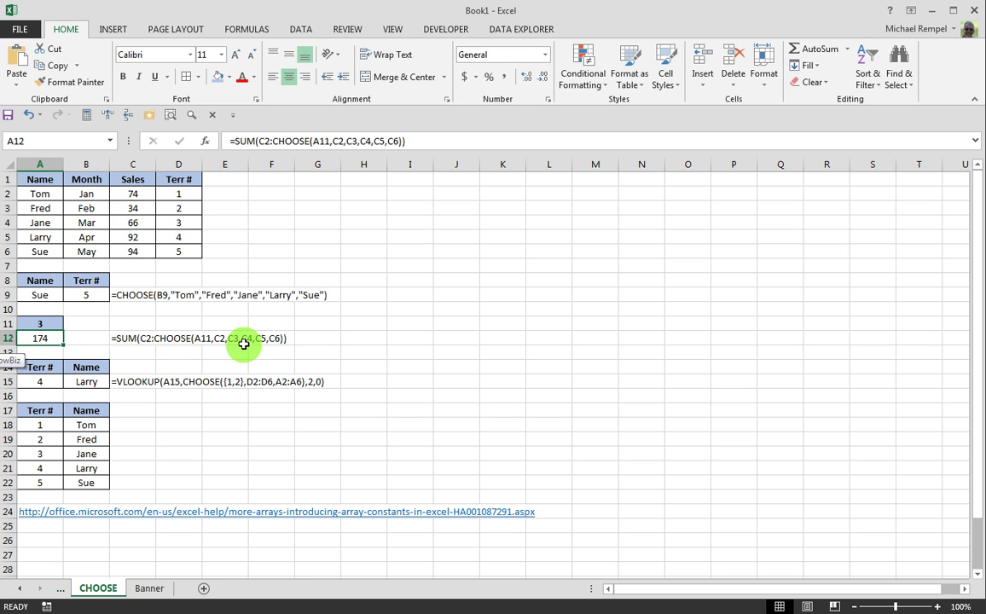
drag(128, 193, 133, 224)
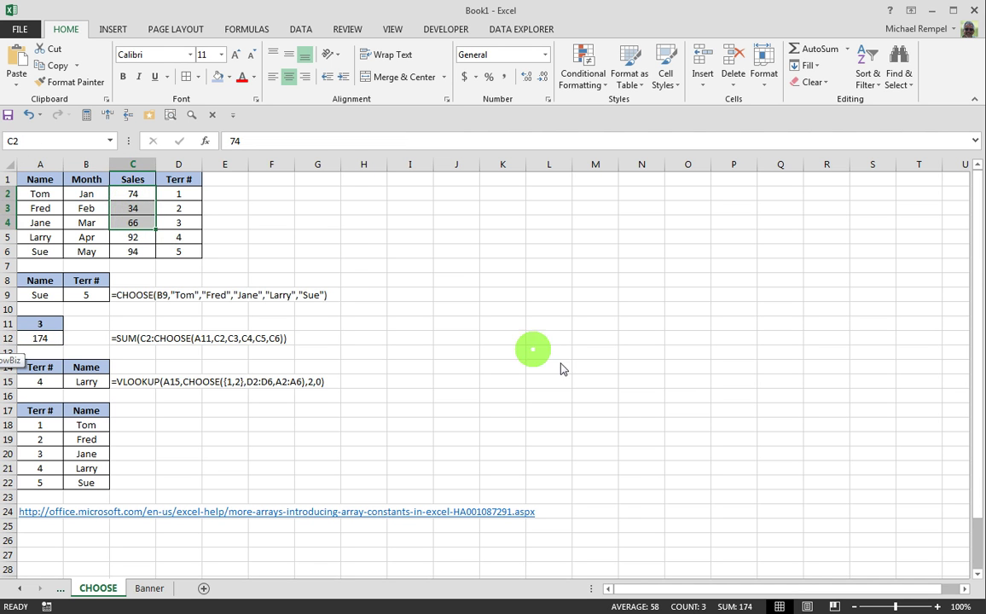
click(40, 339)
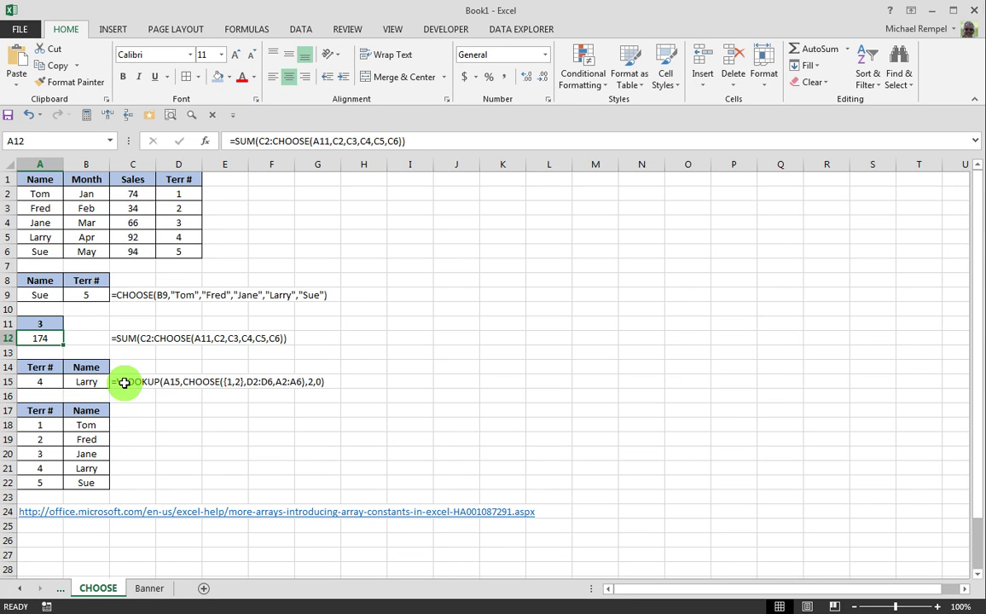
Step: Examine the VLOOKUP with CHOOSE formula in B15, its lookup cell A15, source ranges D2:D6 and A2:A6, and the rearranged table in A17:B22
click(35, 381)
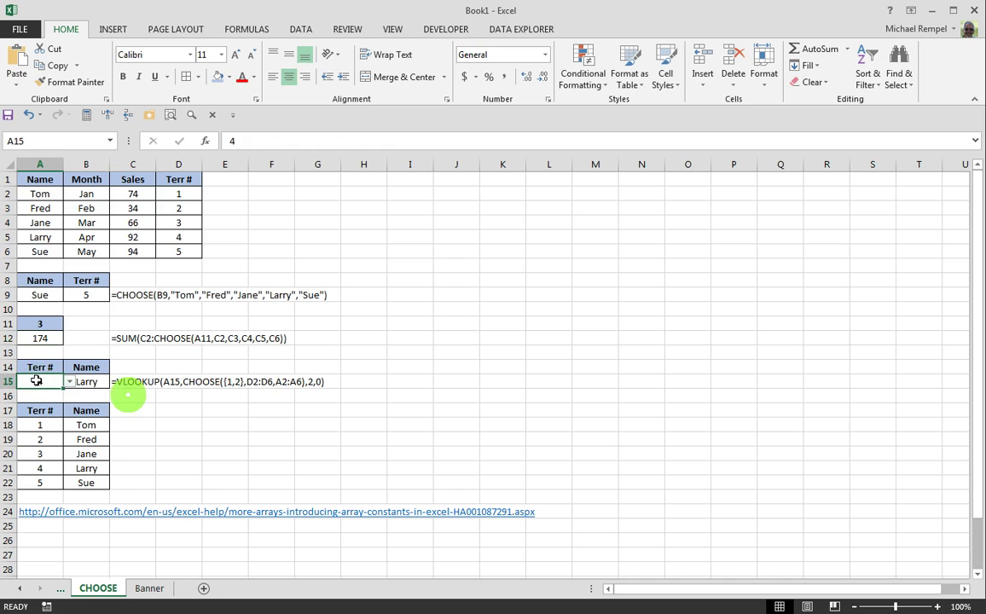
click(130, 380)
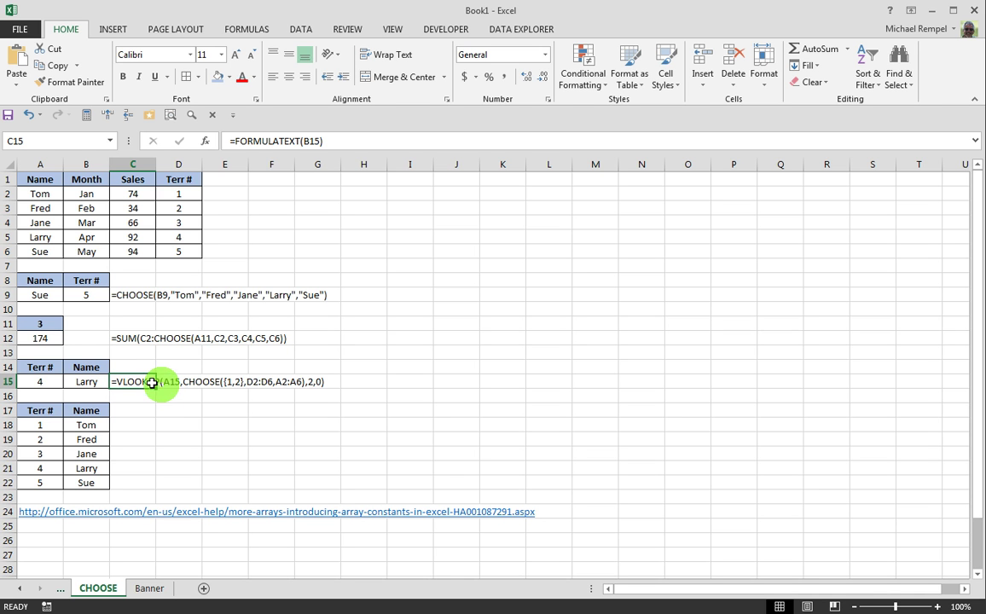
click(36, 382)
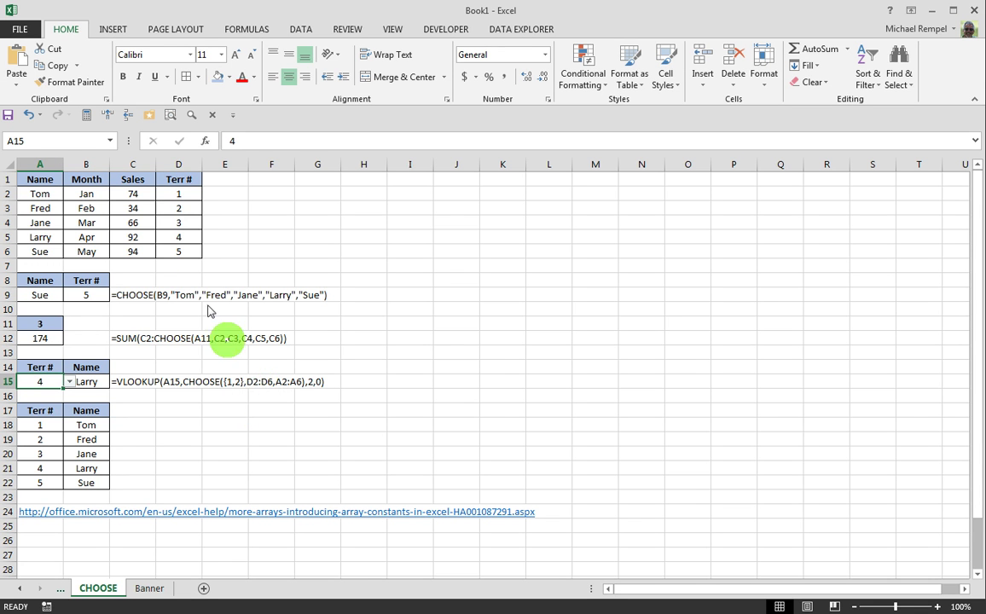
drag(179, 193, 180, 249)
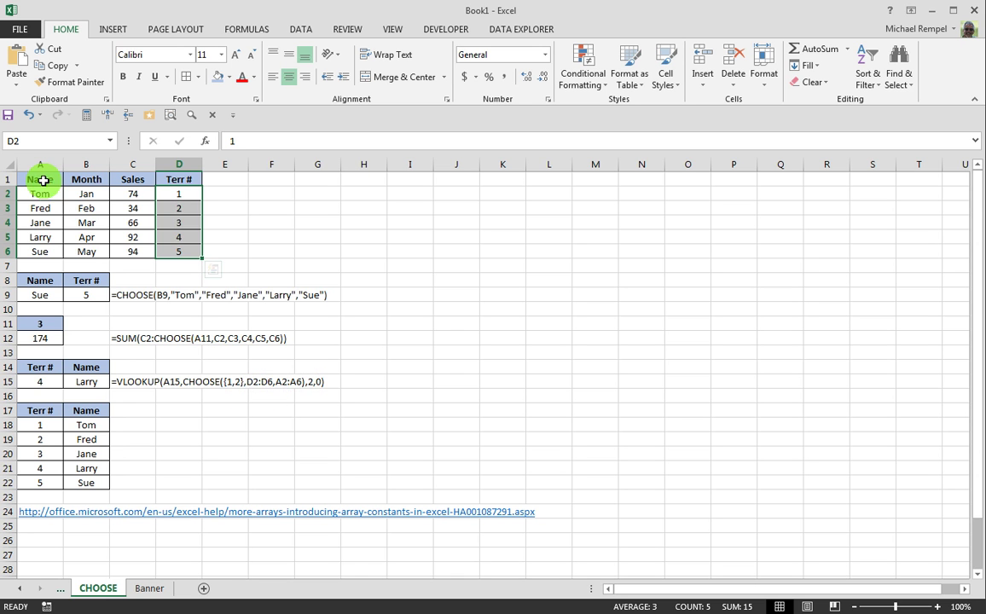
drag(41, 191, 44, 252)
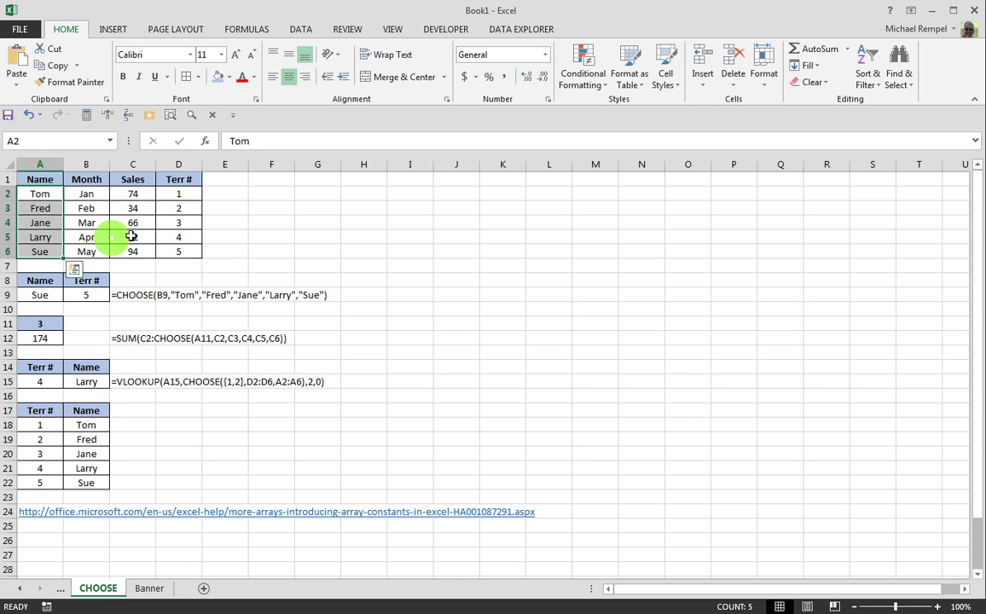
drag(24, 409, 102, 482)
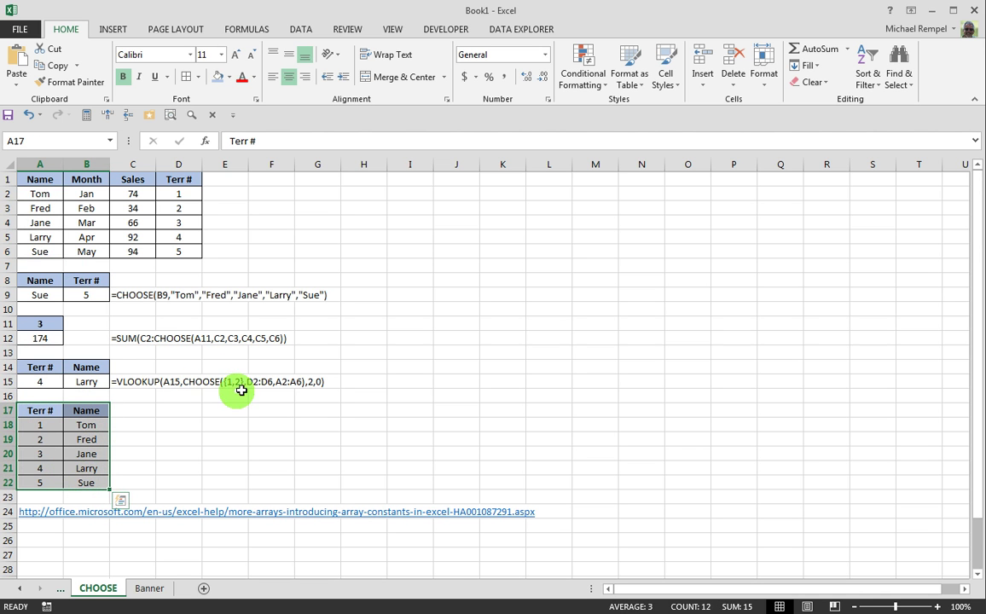
click(218, 409)
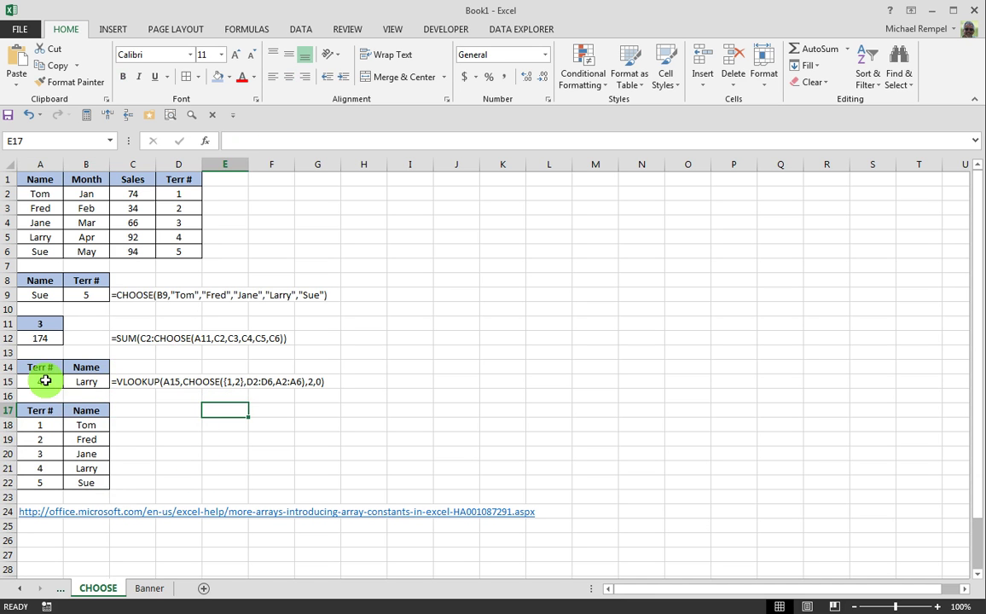
click(44, 381)
click(85, 383)
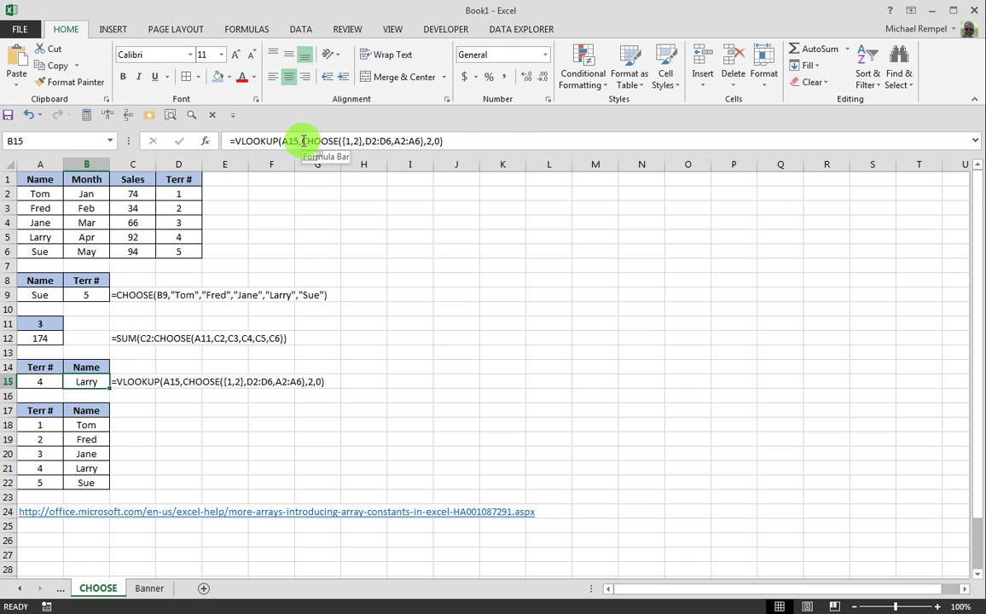
Step: Evaluate the CHOOSE({1,2},D2:D6,A2:A6) part of the VLOOKUP formula in B15 to inspect its array, discarding the edit
drag(303, 140, 424, 141)
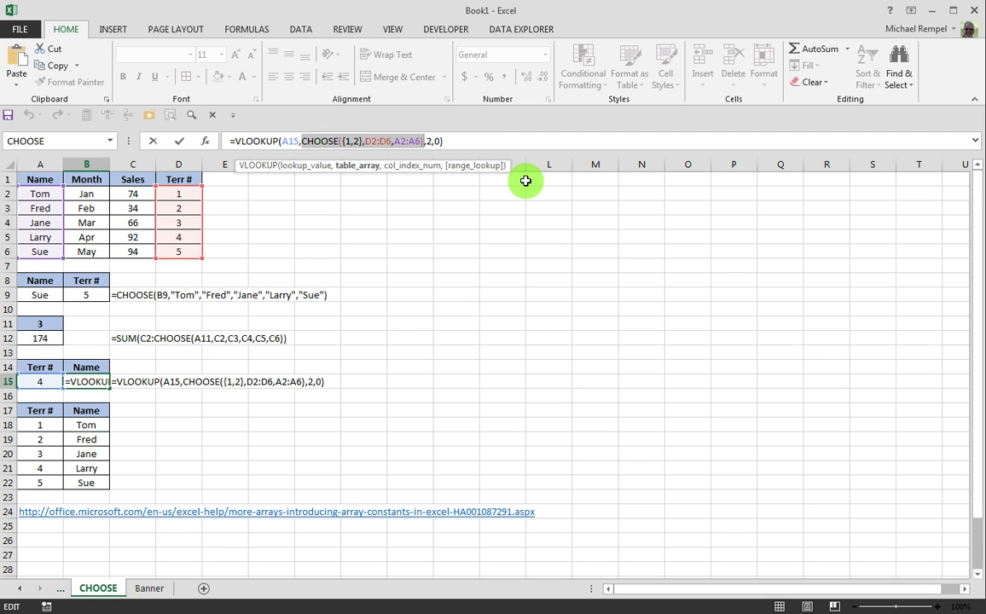
key(F9)
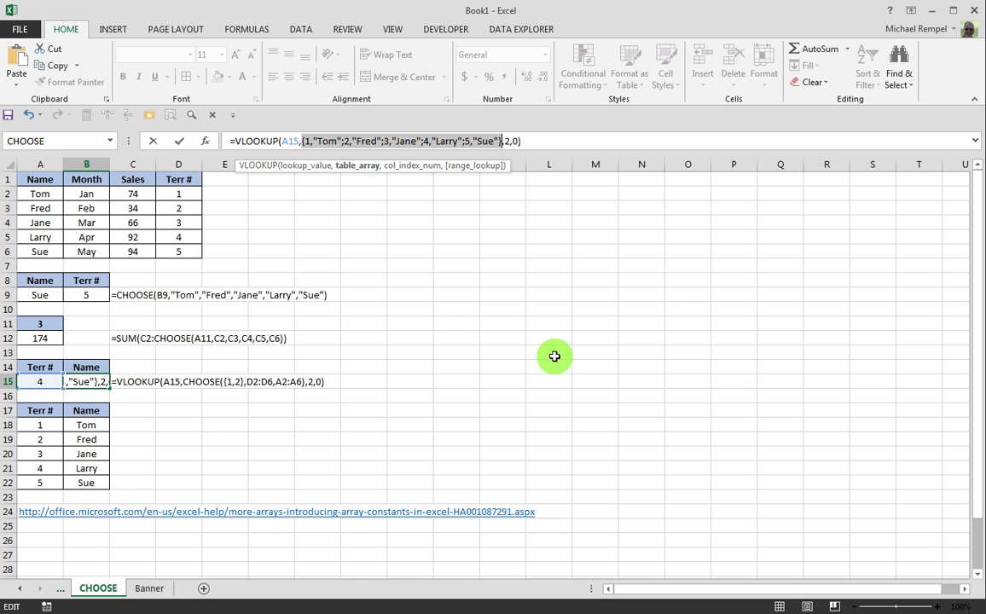
key(Escape)
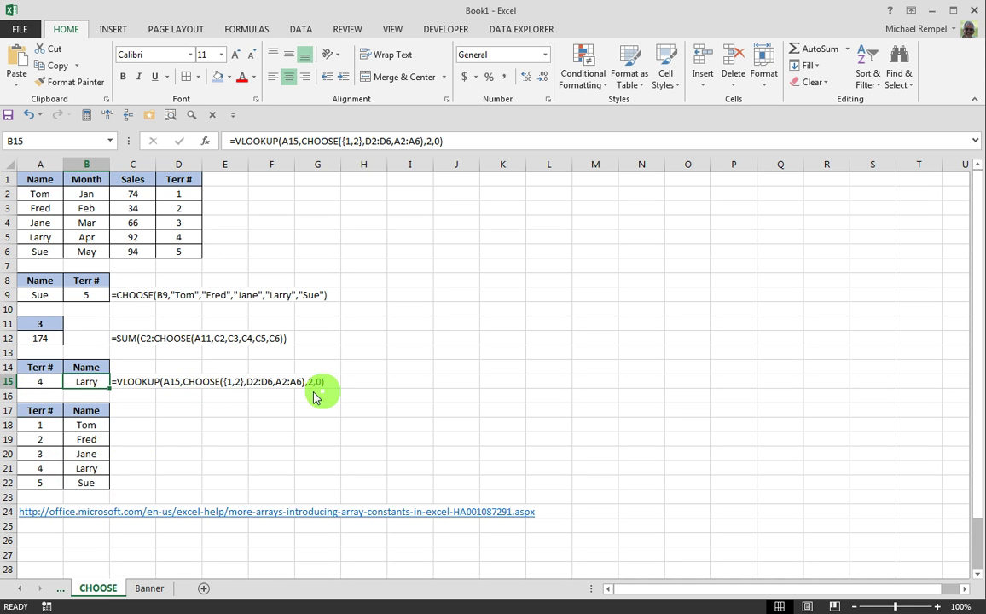
Step: Set the lookup territory number in A15 to 1 and switch to the Banner sheet
click(46, 382)
click(70, 382)
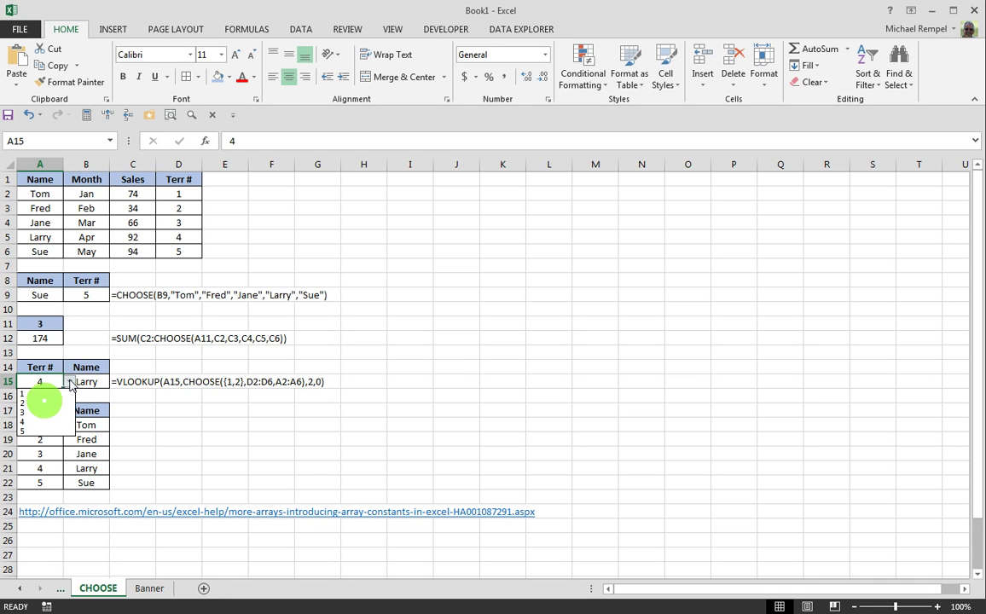
click(39, 394)
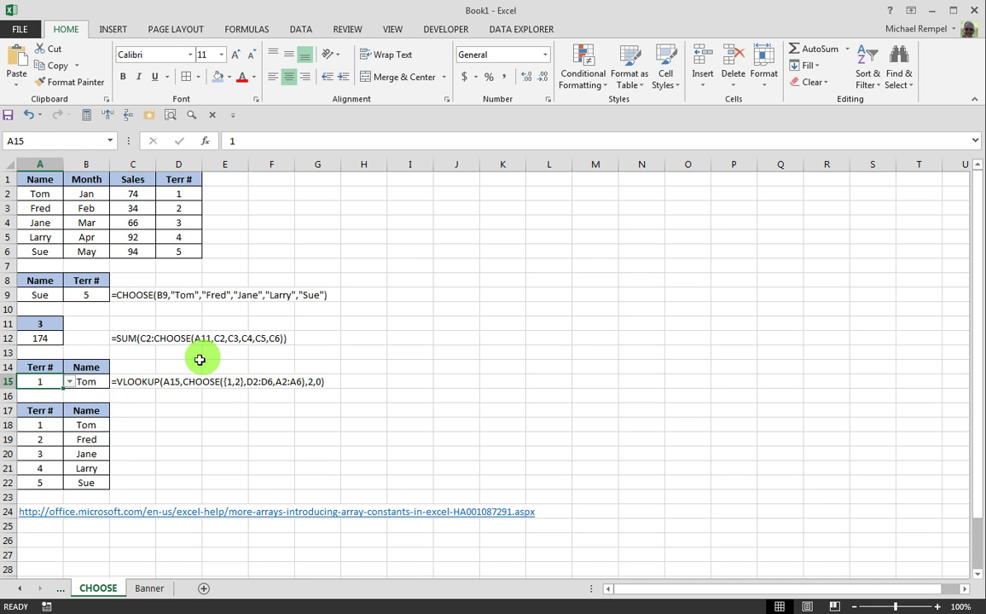
click(158, 589)
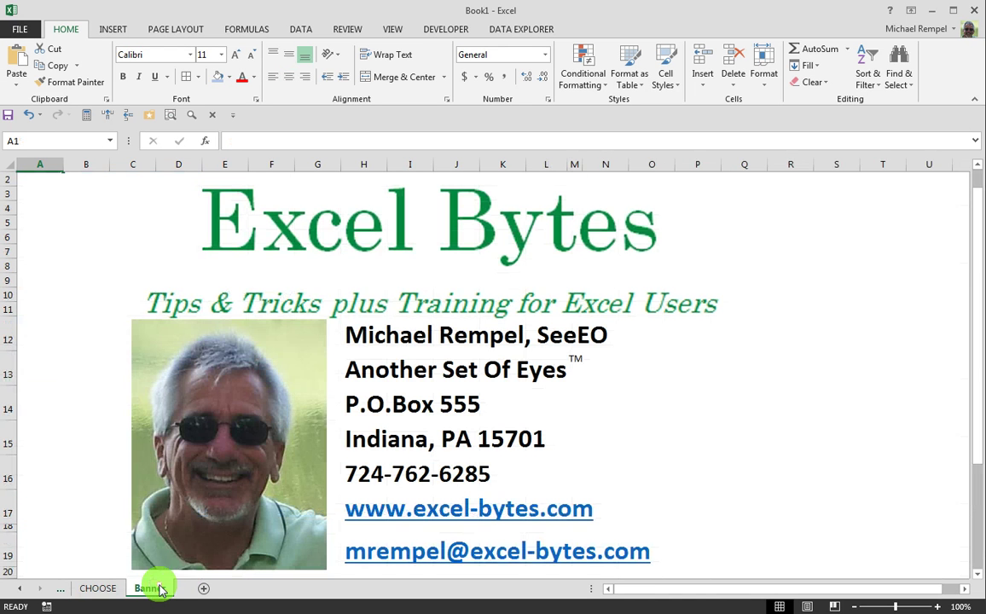